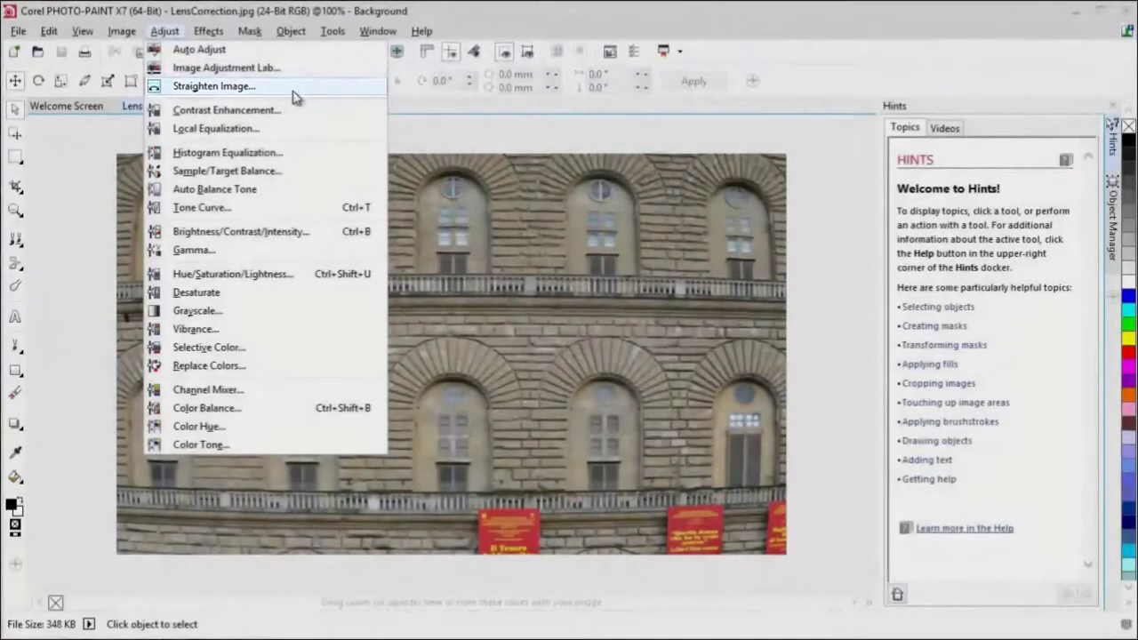
Straighten the building facade by setting lens distortion correction to about -24.6
left_click(294, 88)
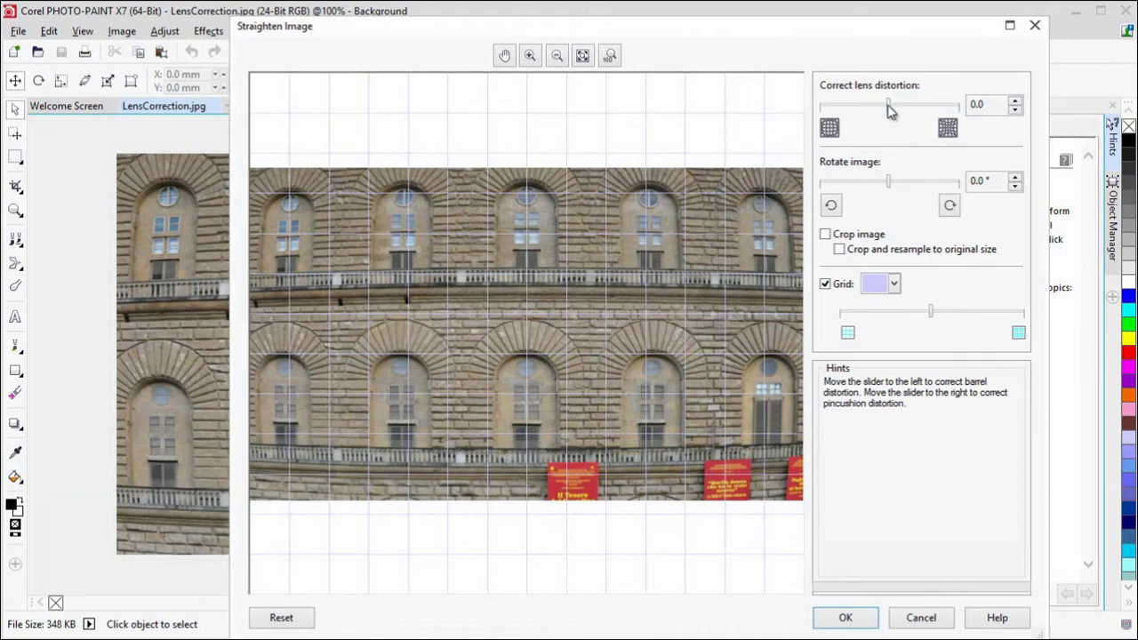
left_click_drag(888, 109, 877, 111)
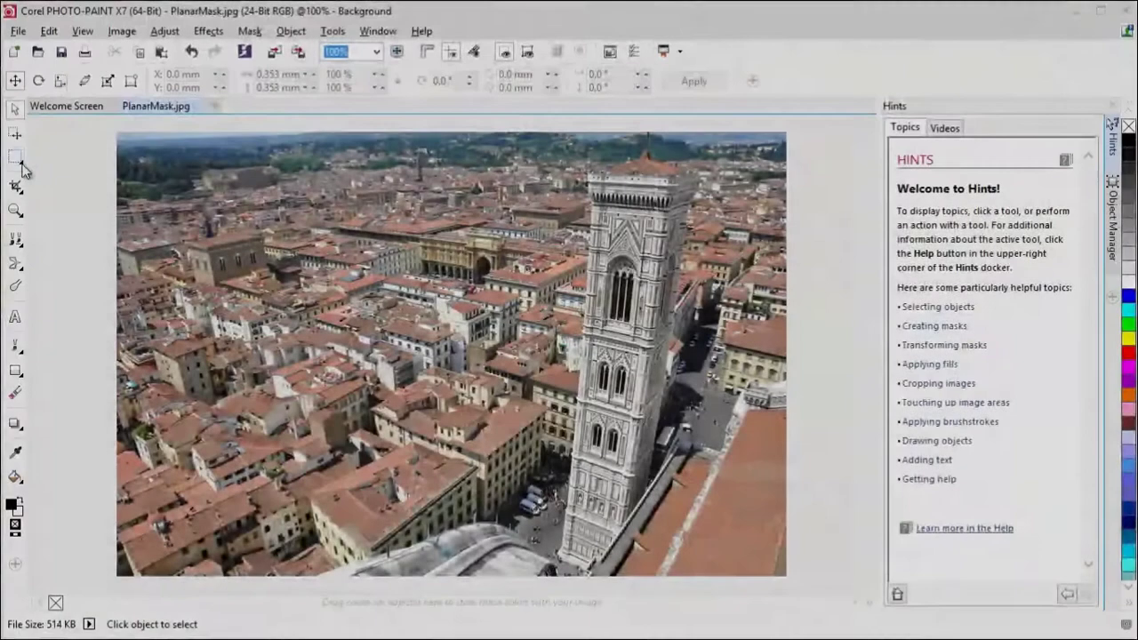
Apply the lens correction, then add a planar mask widened to 6.943 mm and tilted to 344.3°
left_click(15, 158)
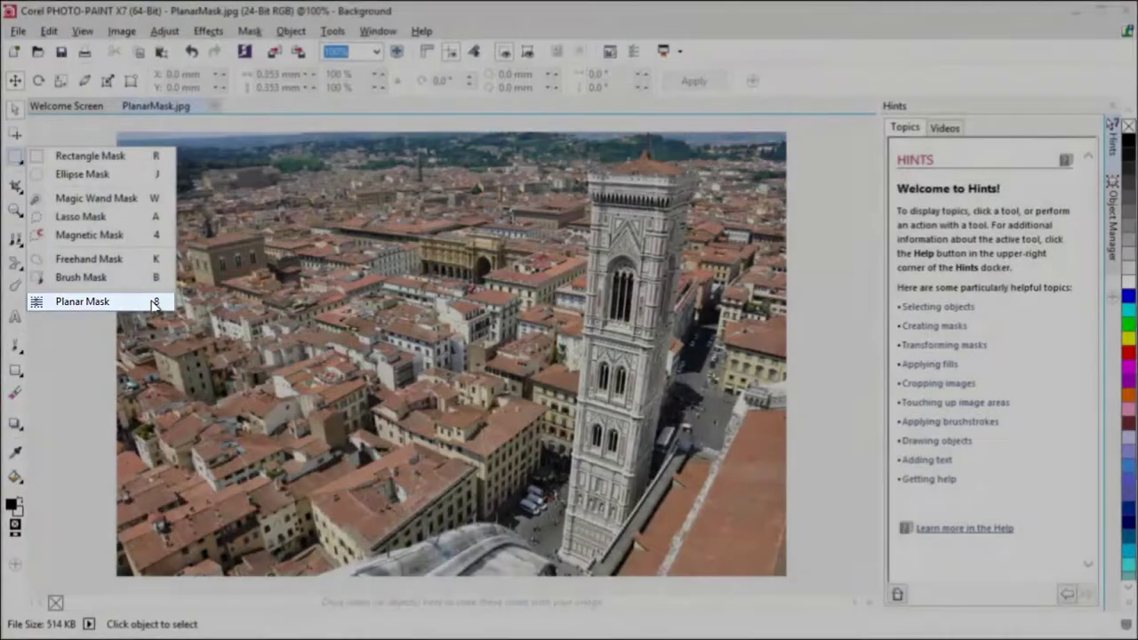
left_click(153, 302)
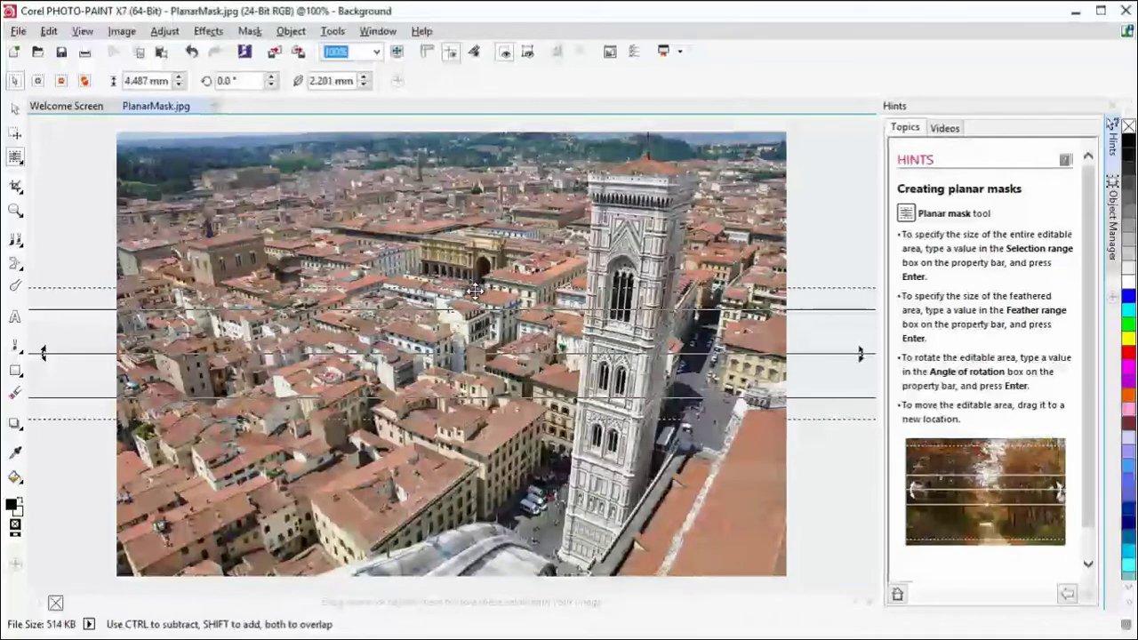
left_click_drag(488, 289, 435, 237)
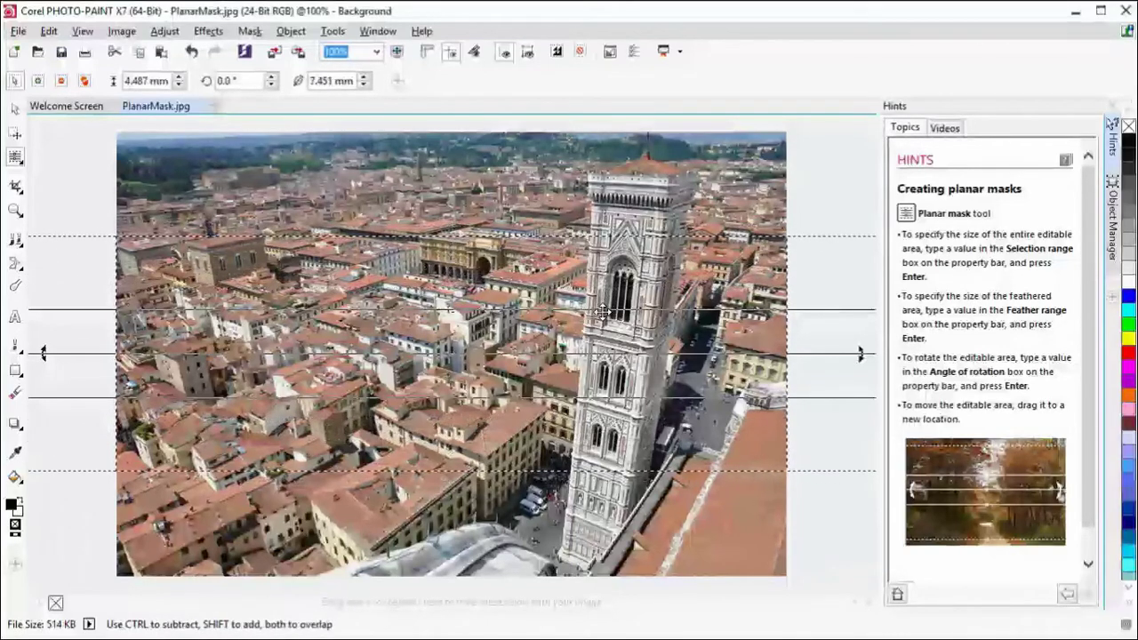
left_click_drag(454, 311, 450, 285)
left_click_drag(853, 354, 802, 457)
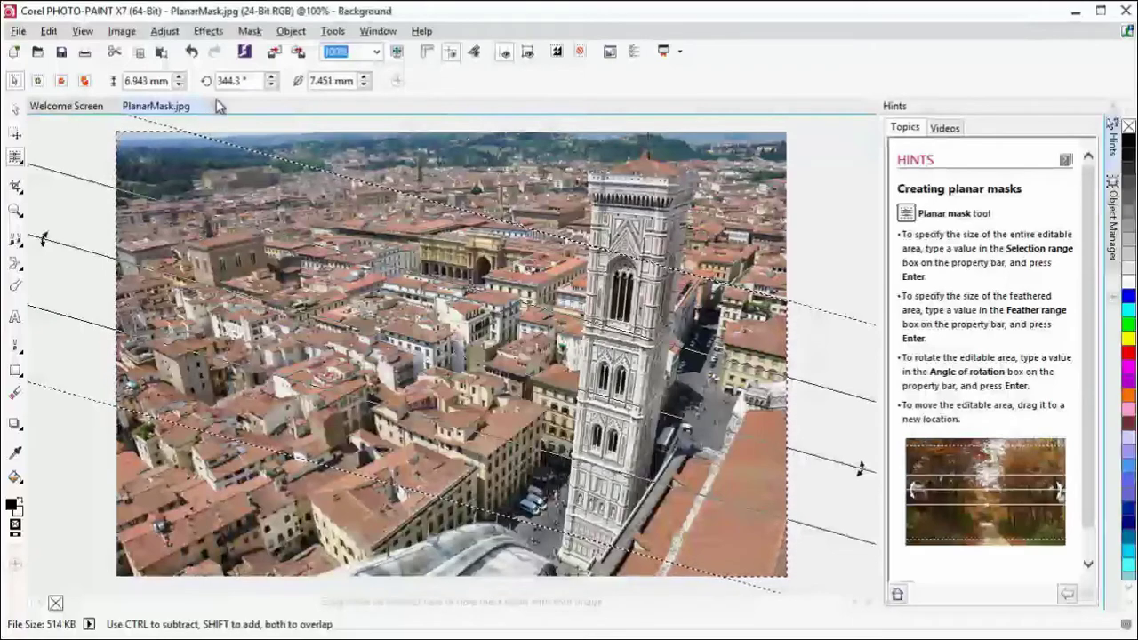
Apply Effects > Blur > Bokeh Blur to the Florence view with blur amount lowered to 13
left_click(210, 32)
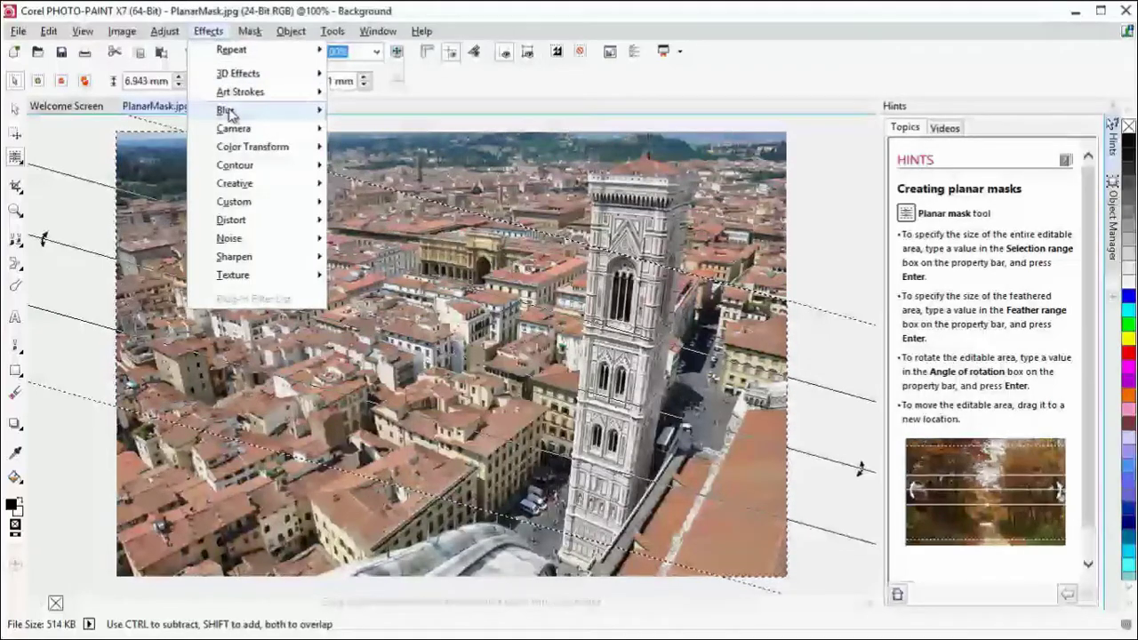
mouse_move(258, 110)
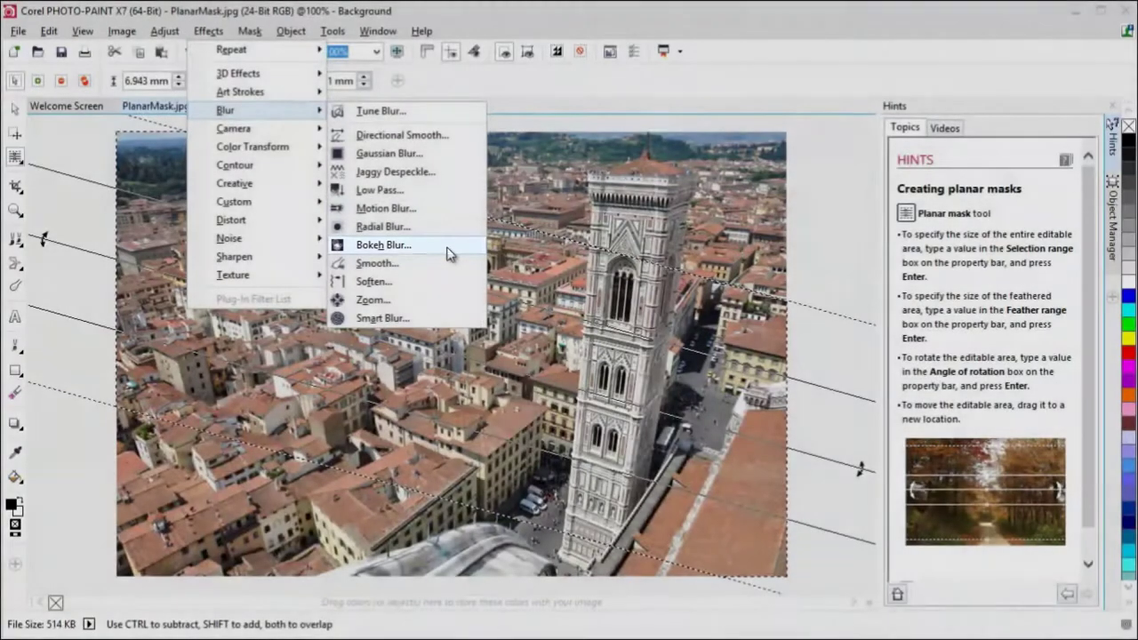
left_click(451, 244)
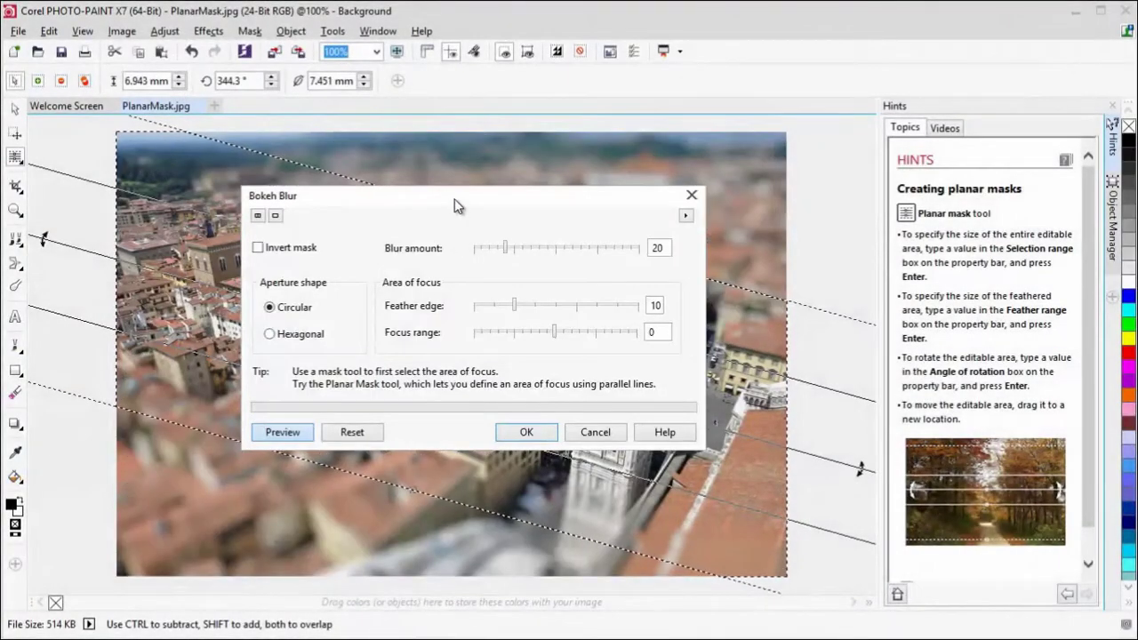
left_click_drag(454, 205, 797, 152)
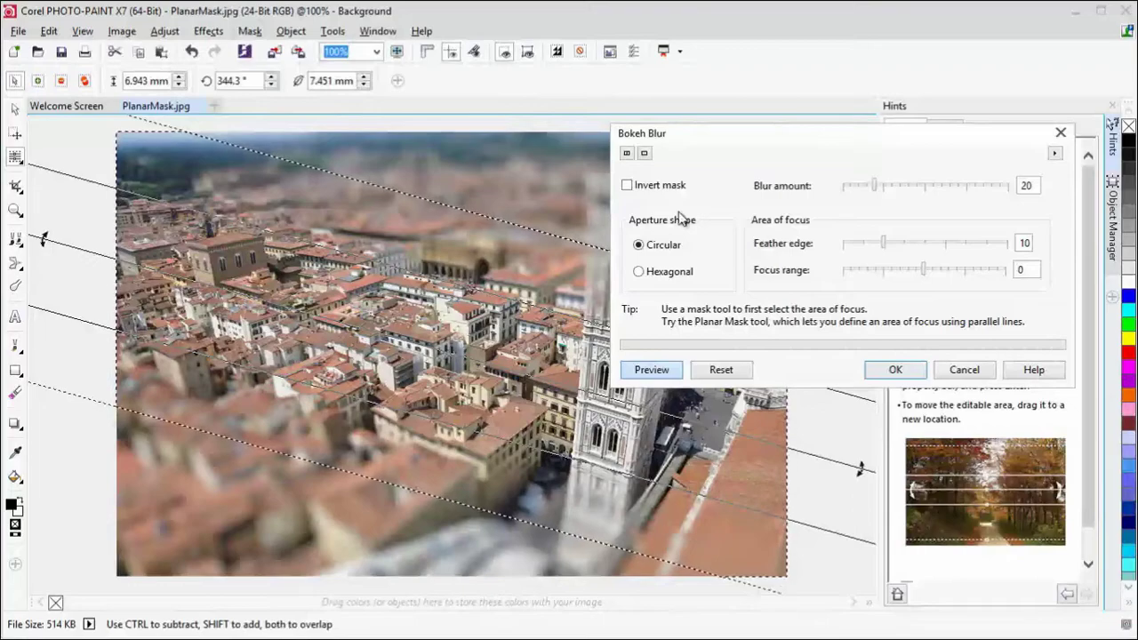
left_click_drag(873, 186, 860, 187)
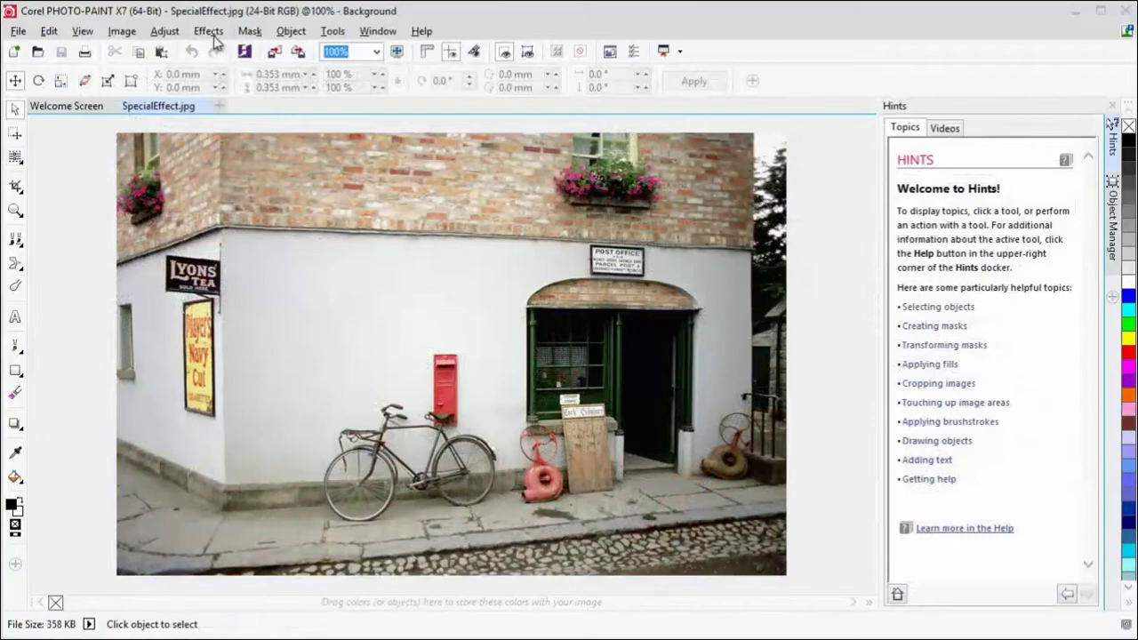
left_click(213, 36)
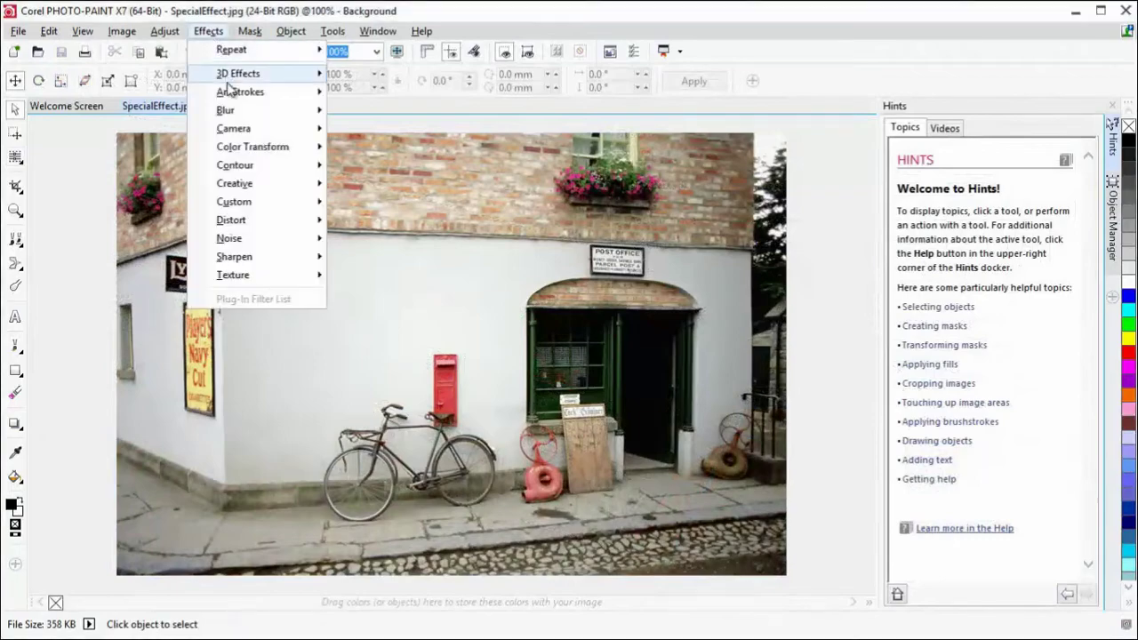
mouse_move(322, 130)
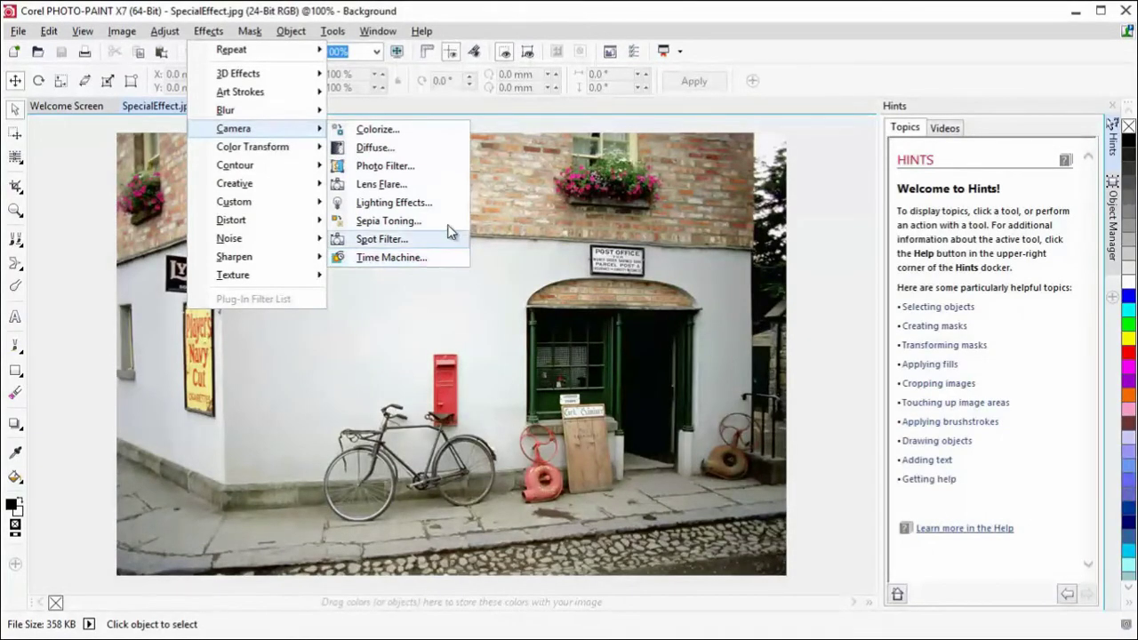
left_click(419, 136)
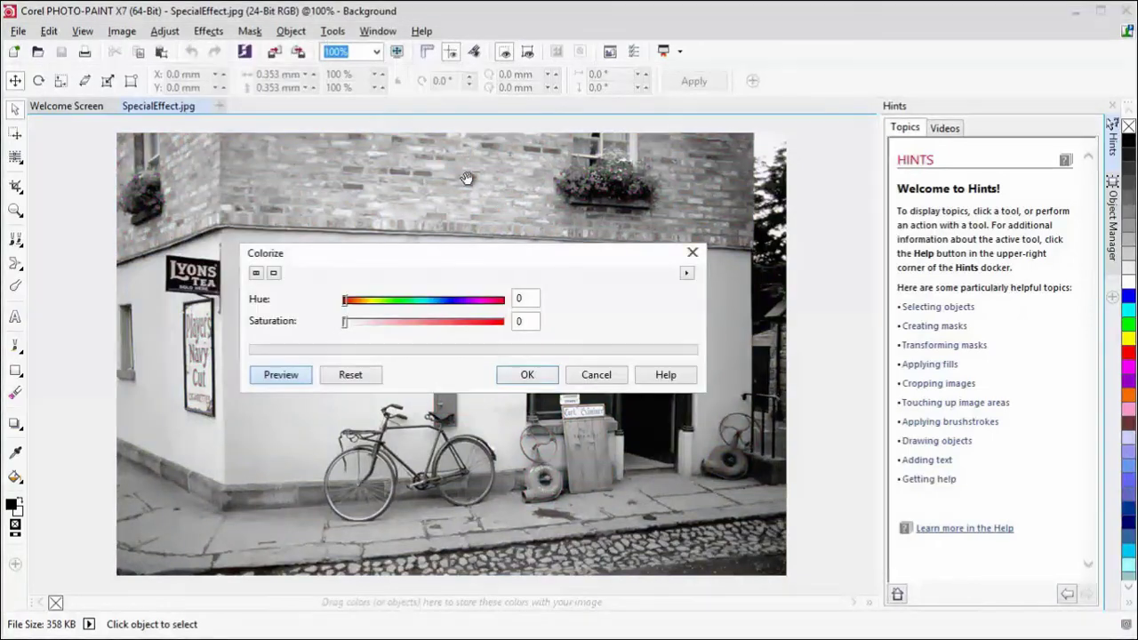
left_click_drag(497, 249, 642, 175)
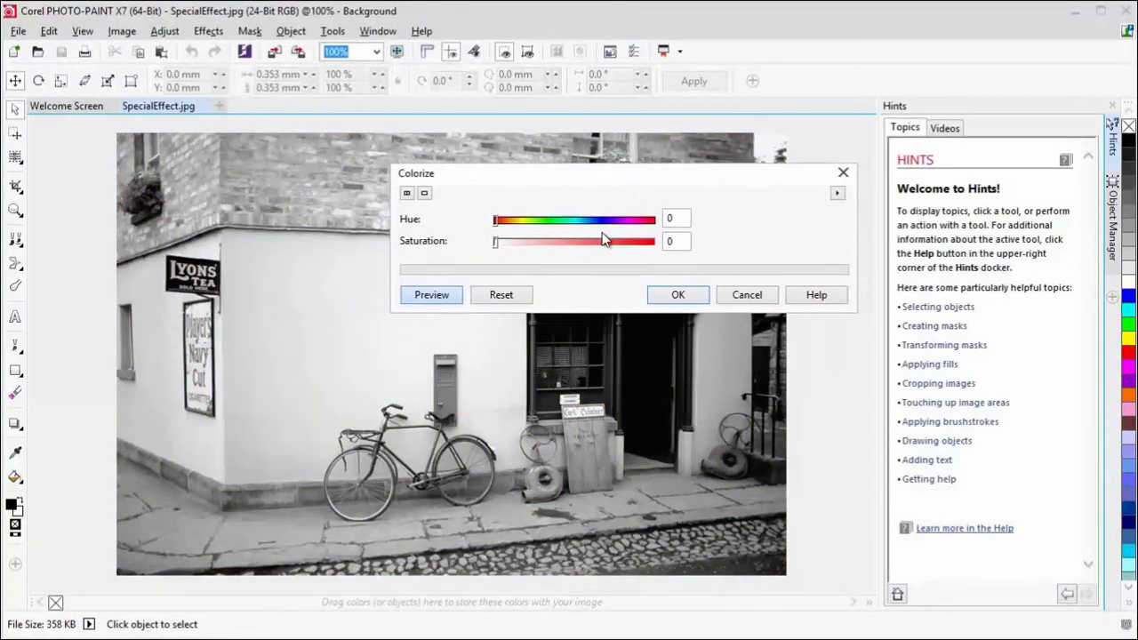
left_click_drag(520, 243, 516, 220)
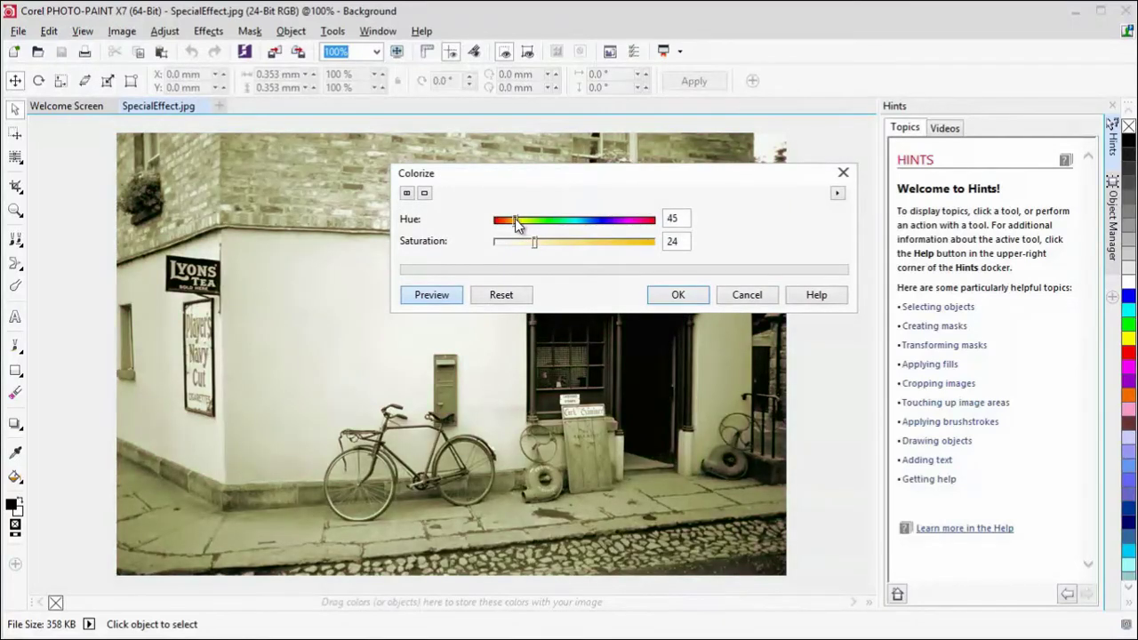
left_click(743, 296)
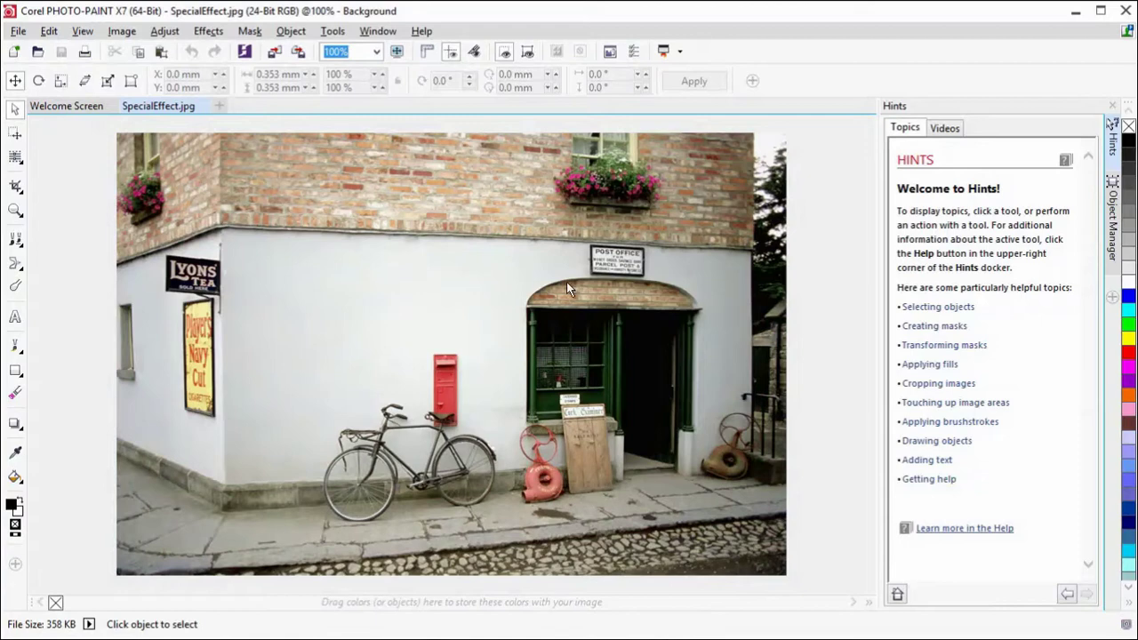
left_click(219, 34)
mouse_move(257, 129)
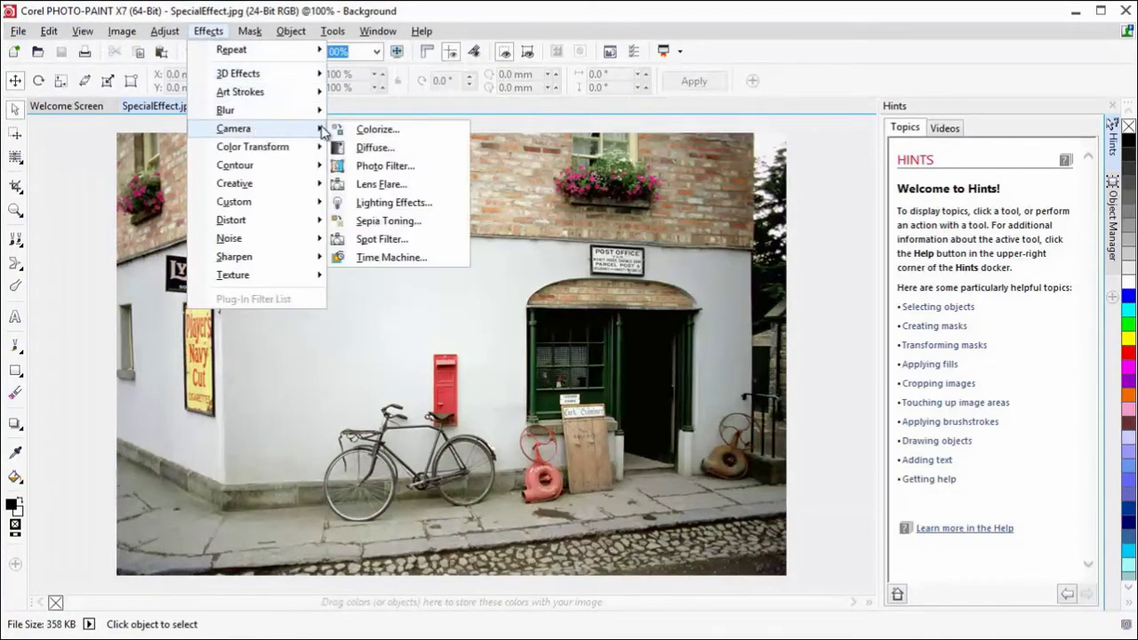
left_click(434, 223)
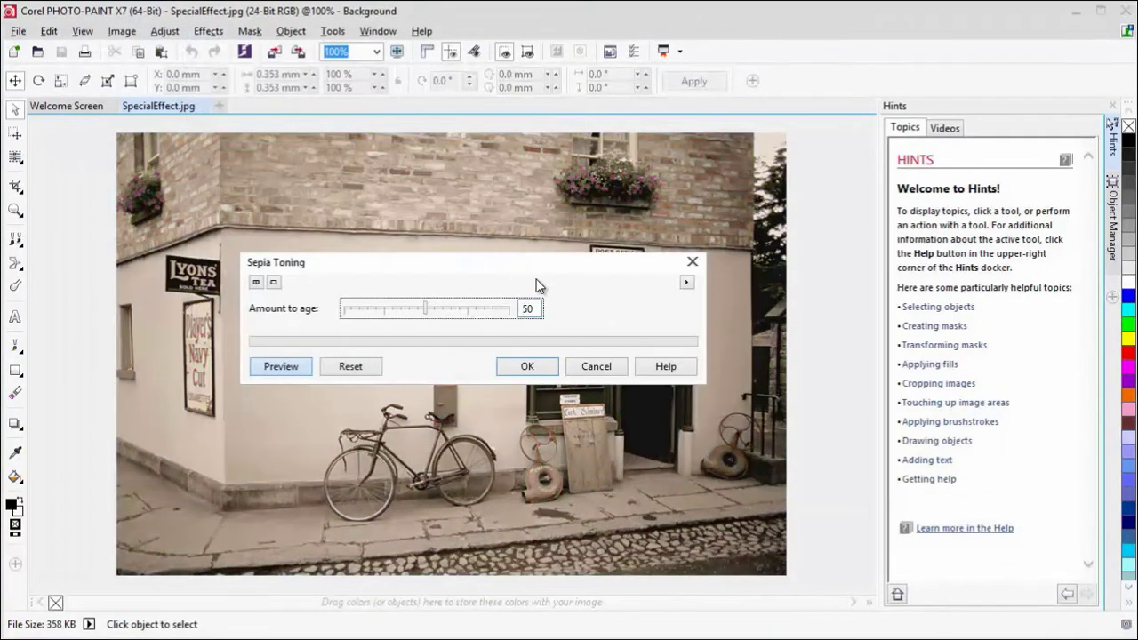
left_click_drag(515, 259, 680, 208)
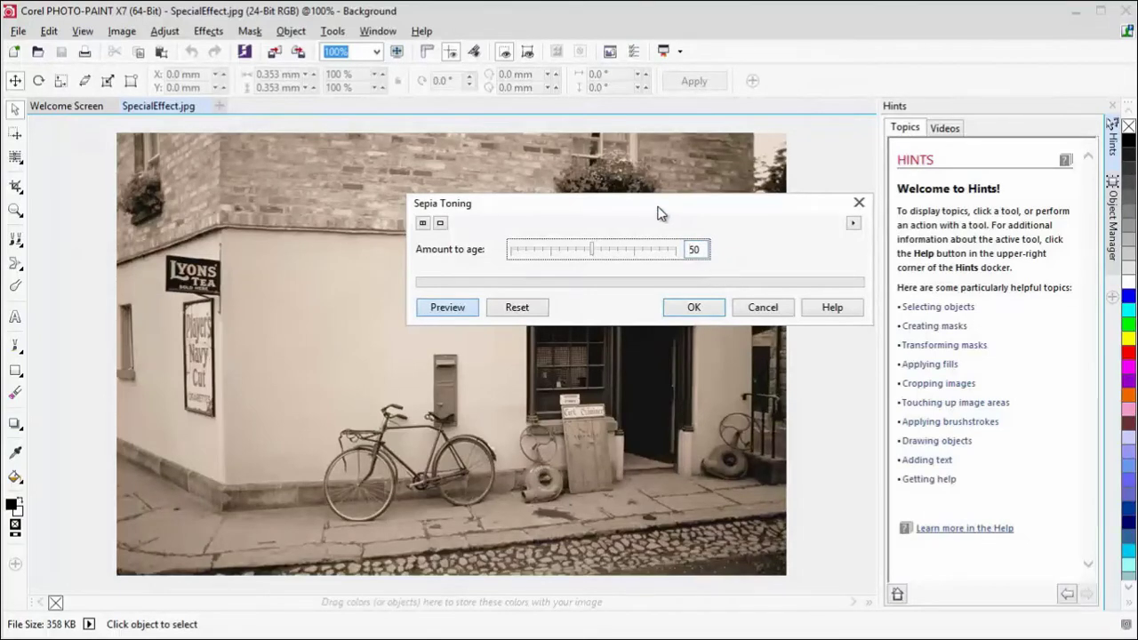
left_click_drag(659, 212, 692, 159)
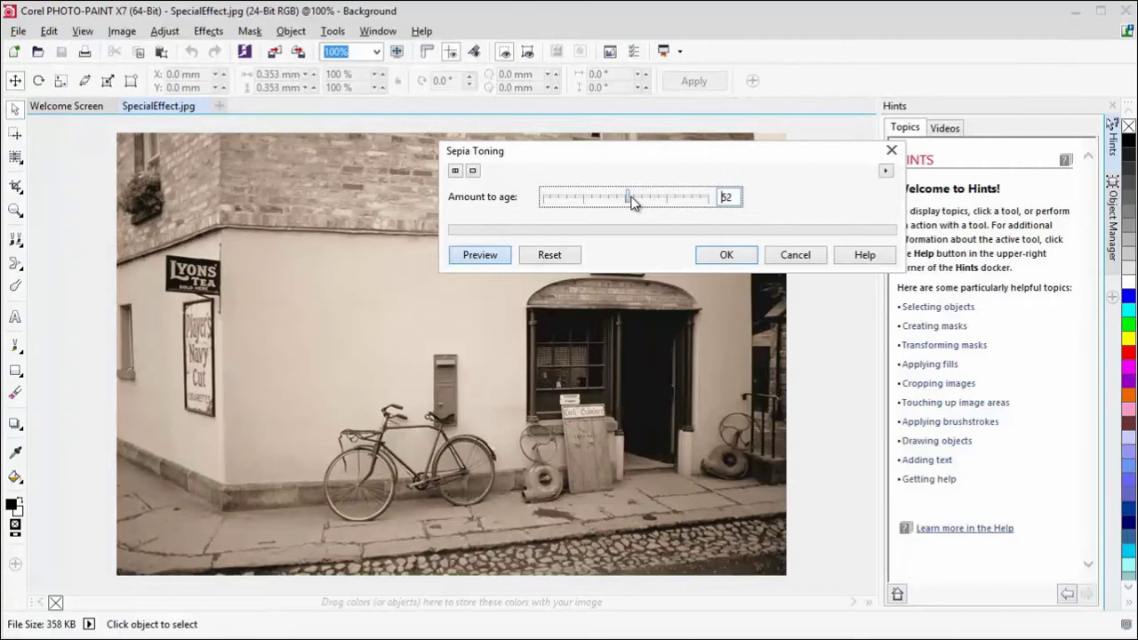
left_click(782, 255)
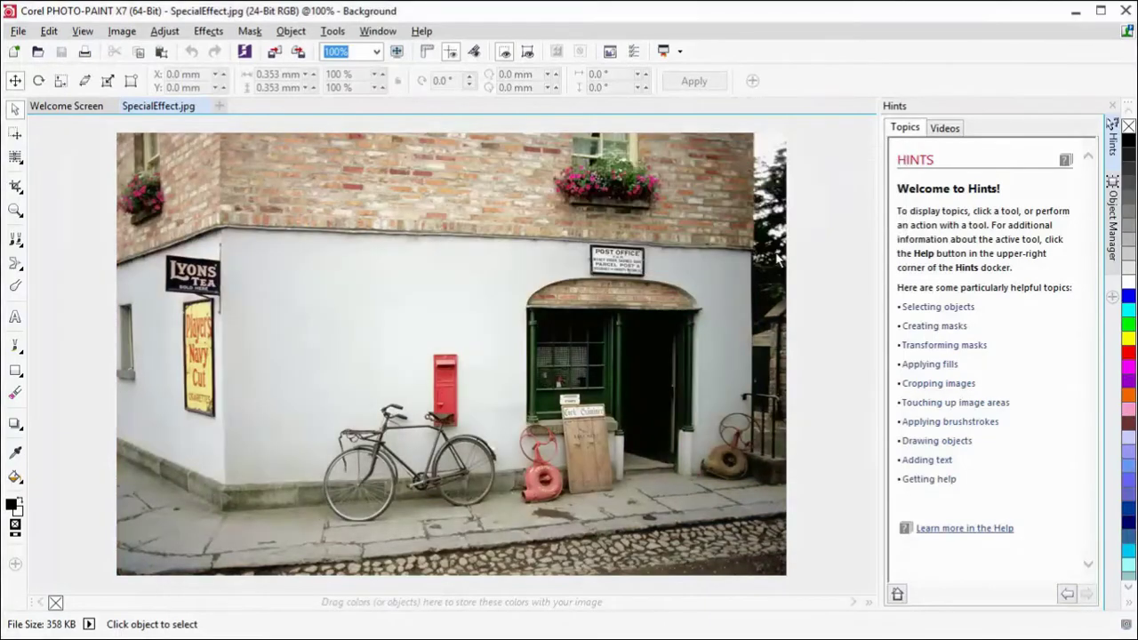
Preview Time Machine styles from Albumen to box camera, then apply Cross Process at intensity 80
left_click(220, 35)
mouse_move(255, 135)
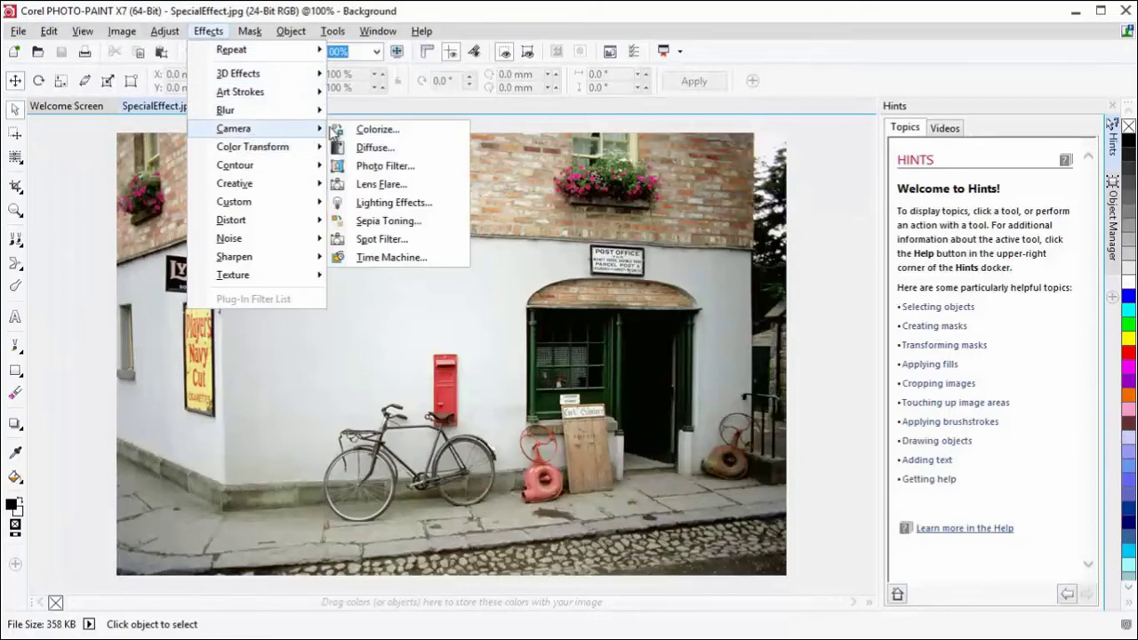
left_click(400, 258)
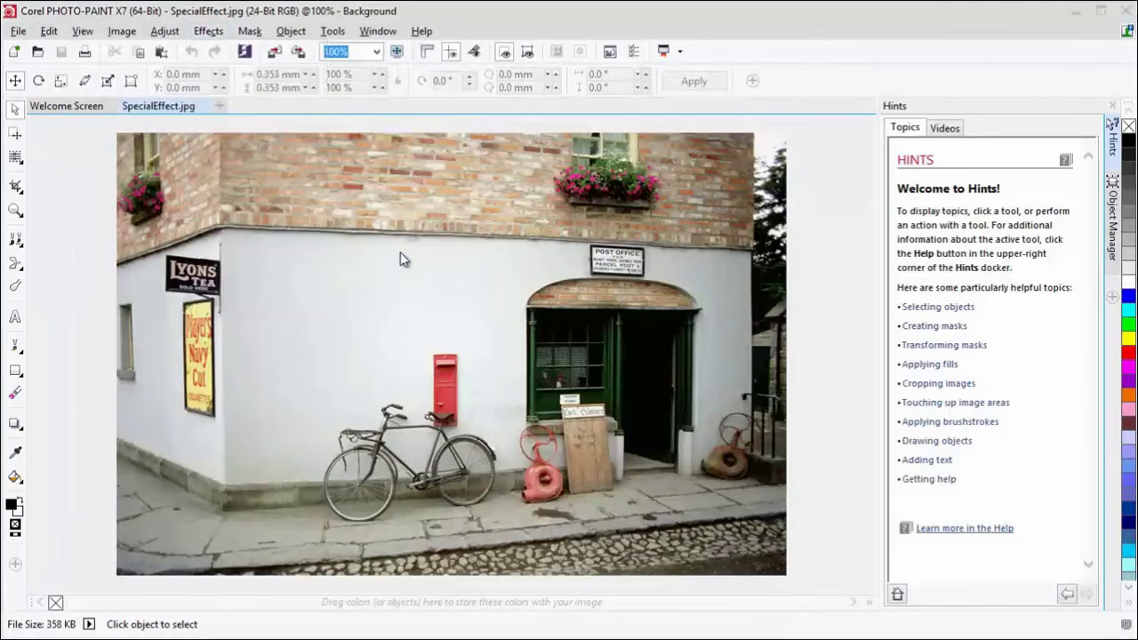
left_click_drag(469, 178, 698, 62)
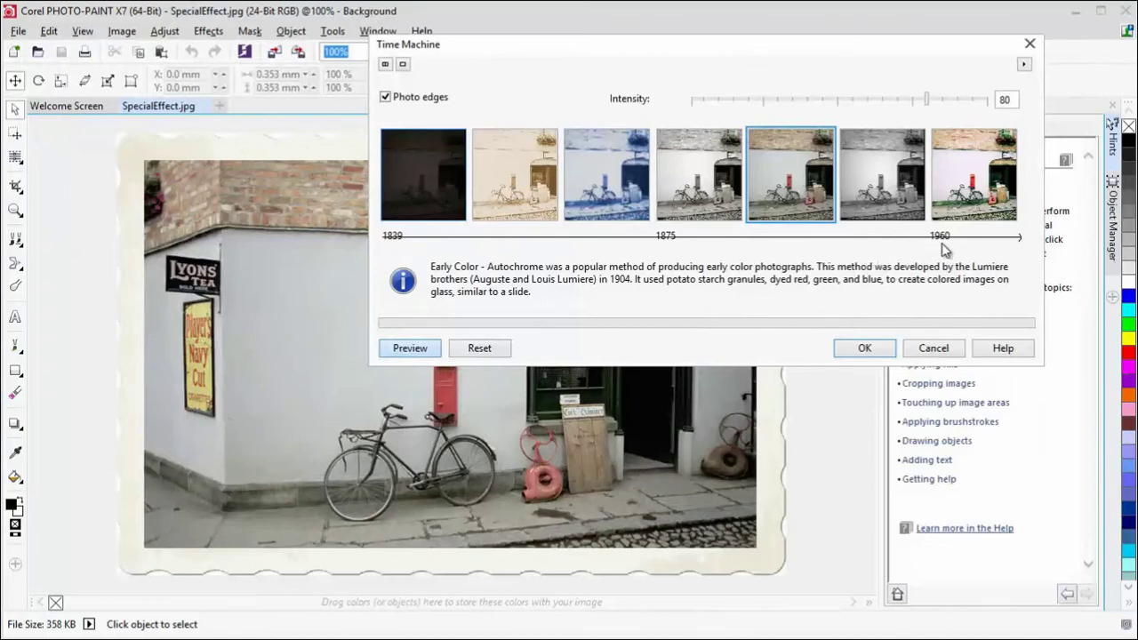
left_click(525, 191)
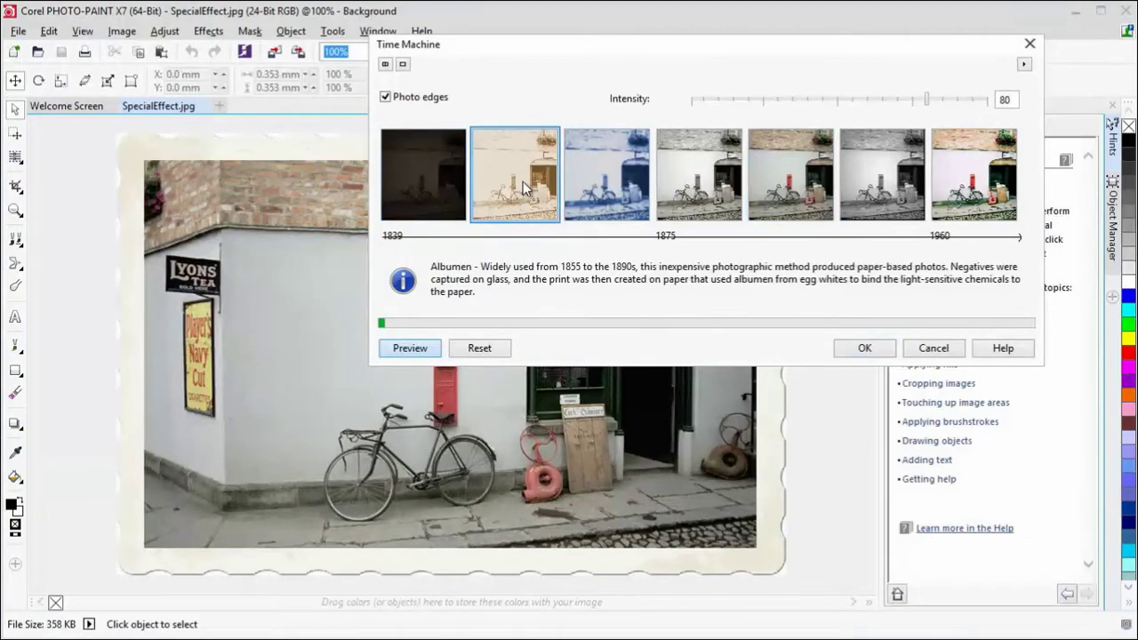
left_click(605, 178)
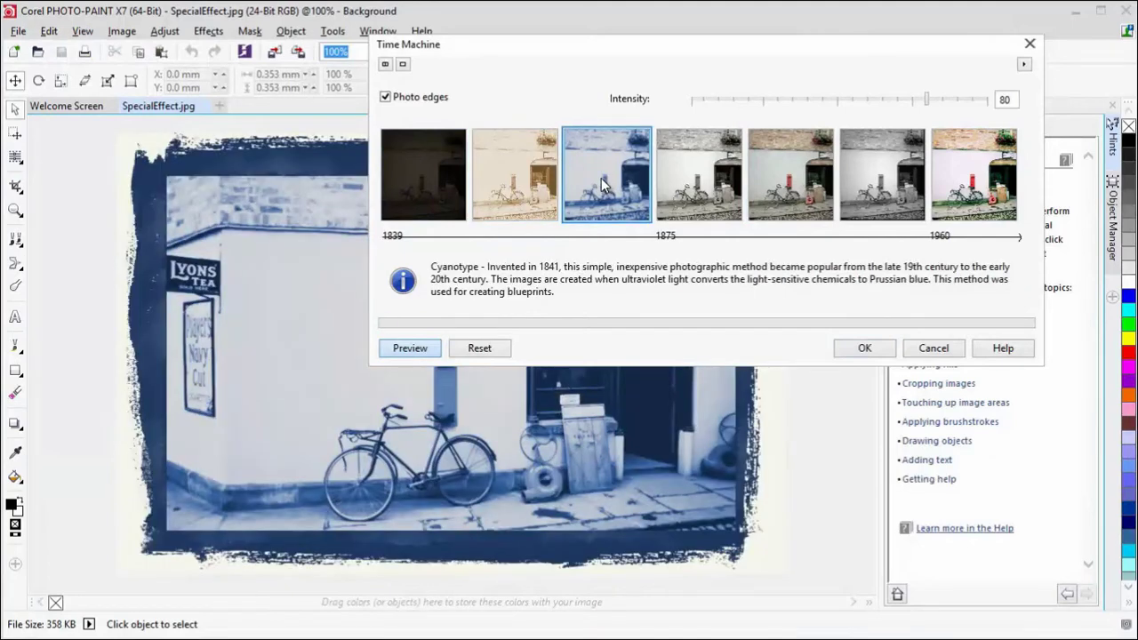
left_click(402, 144)
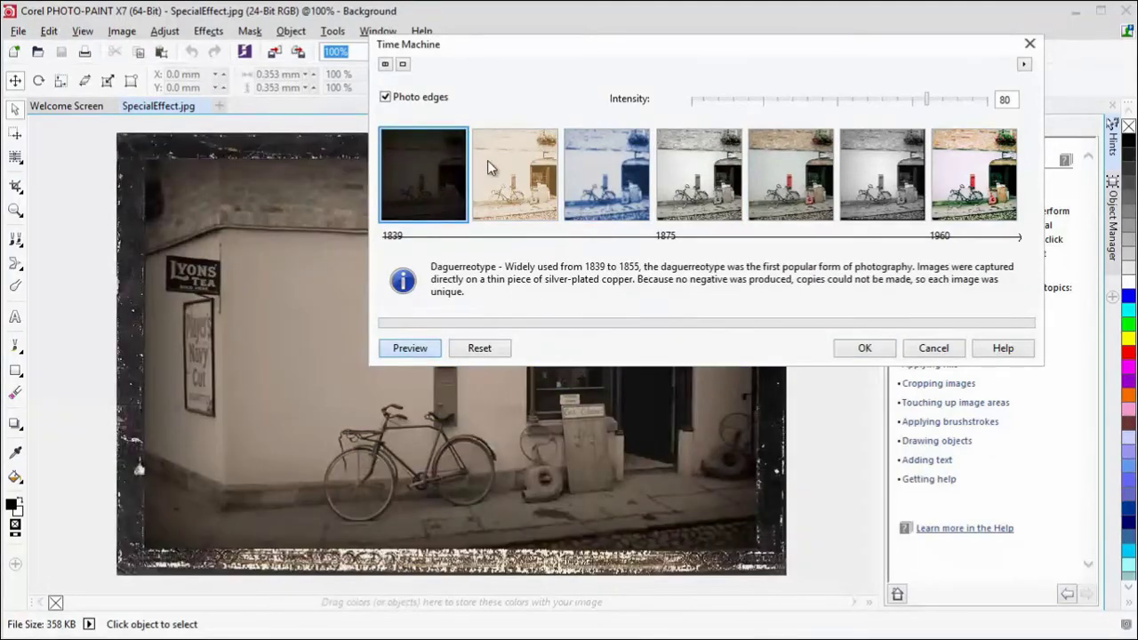
left_click(772, 189)
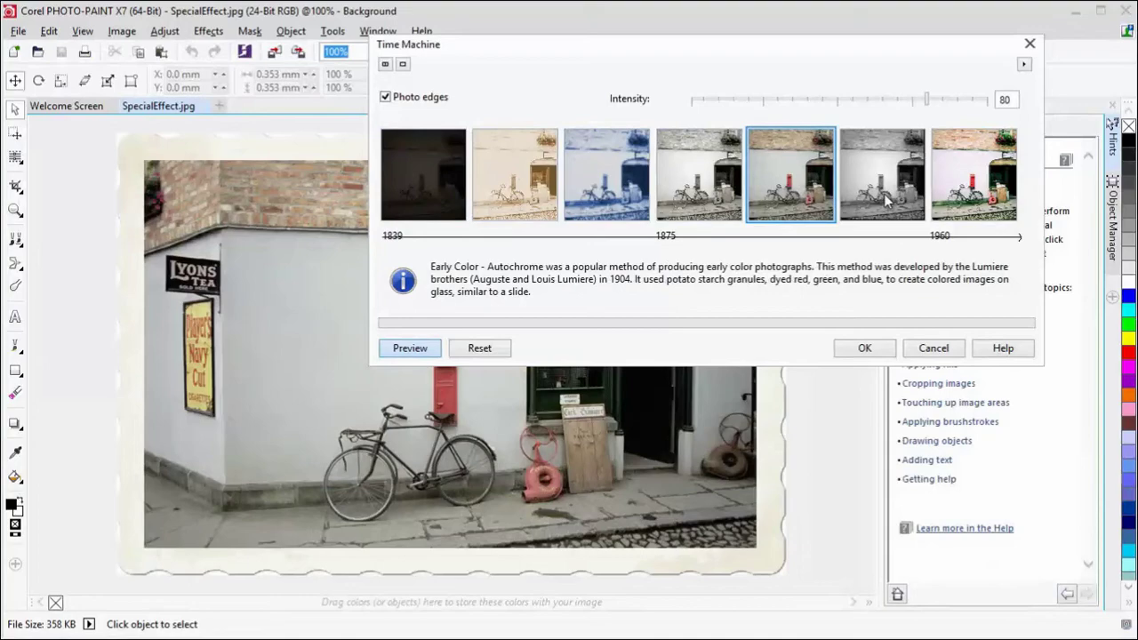
left_click(898, 200)
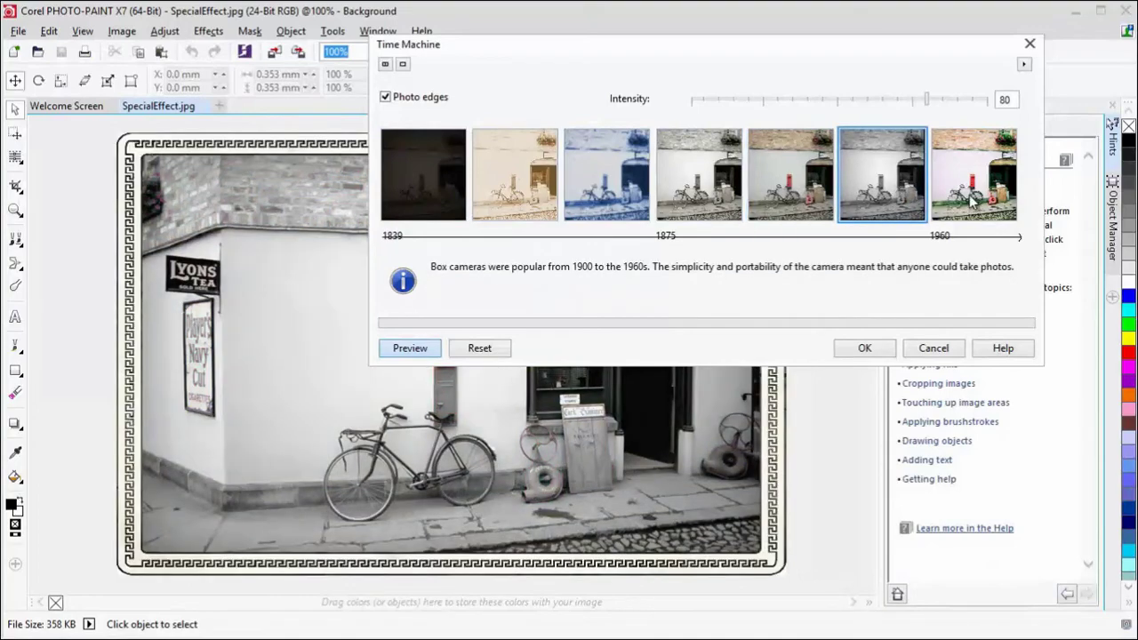
left_click(971, 202)
left_click(864, 350)
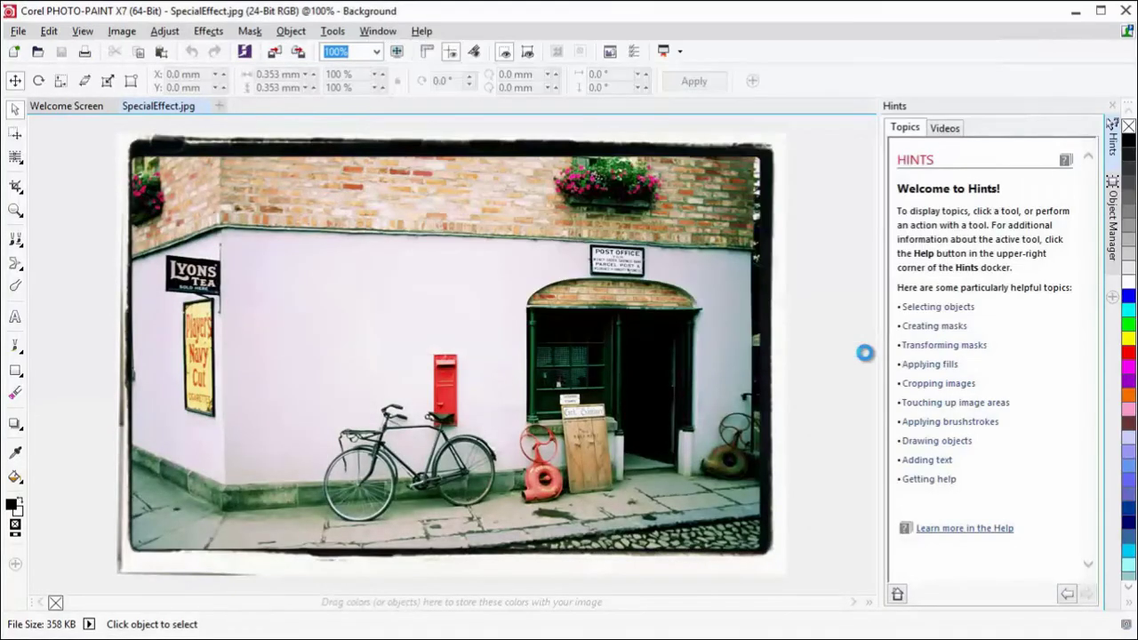